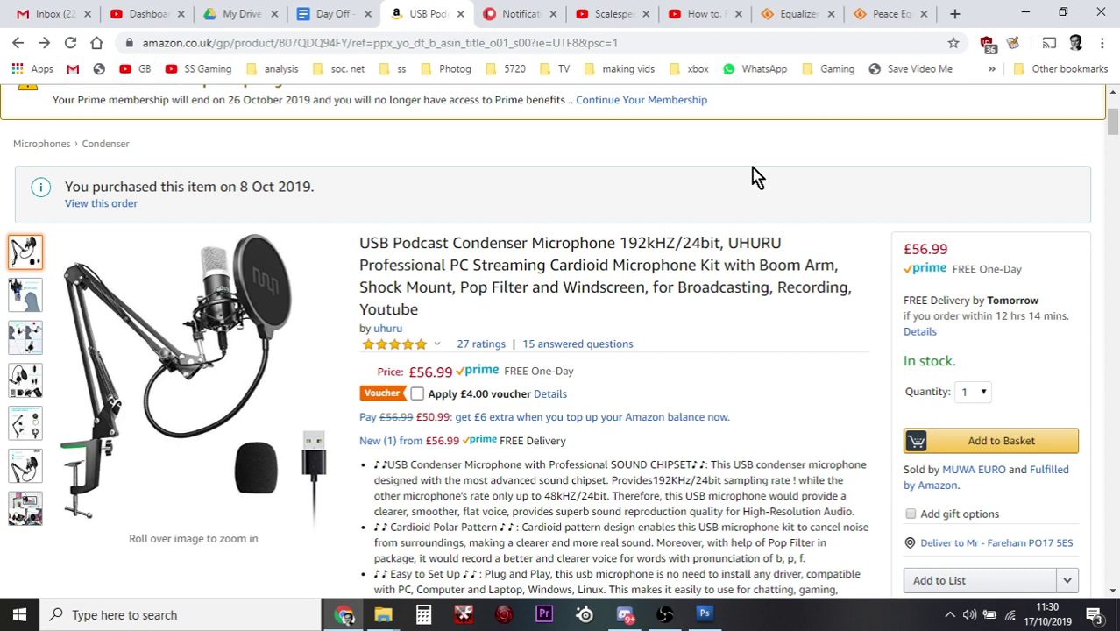
# - Check the speaker volume level and bring up the Windows sound options menu
pyautogui.click(971, 616)
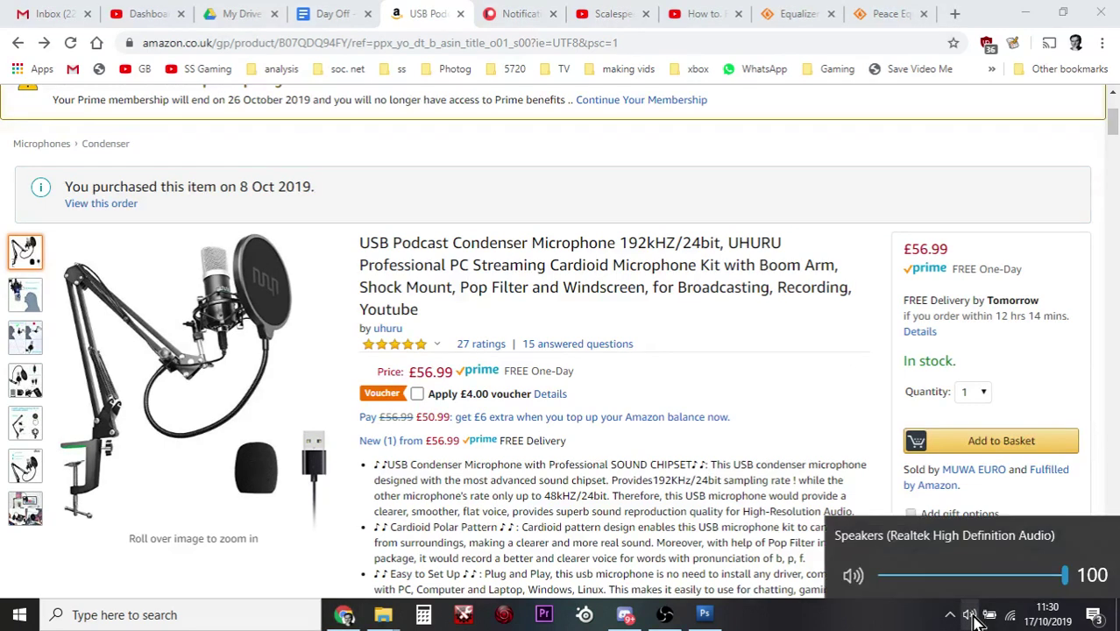
pyautogui.rightClick(975, 617)
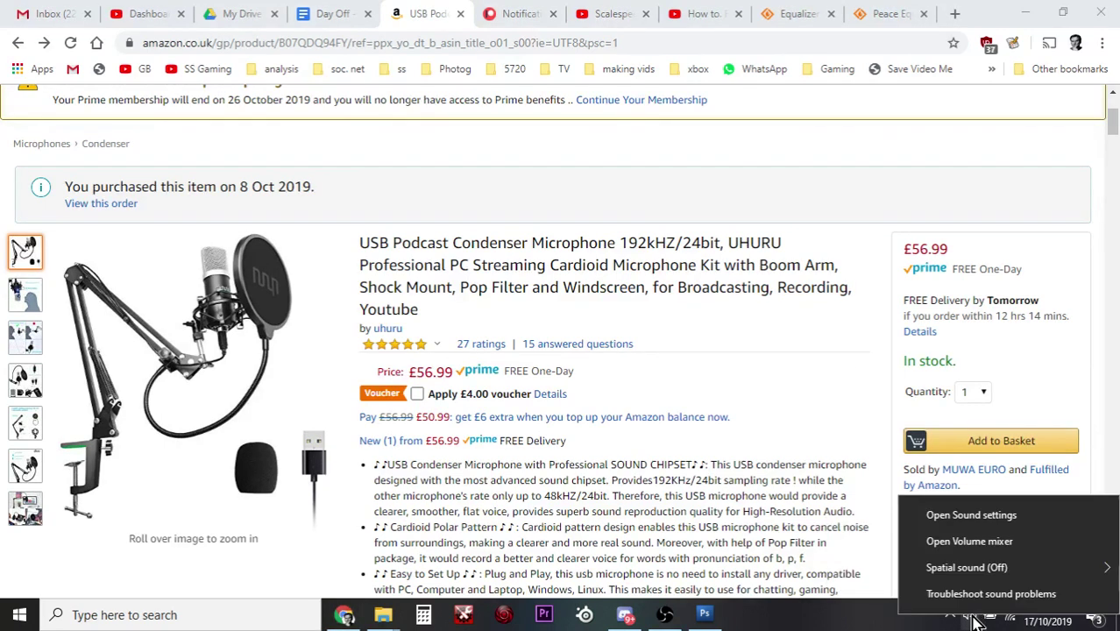
# - Read the Equalizer APO and Peace links in the YouTube tutorial's description, then go to SourceForge
pyautogui.click(708, 25)
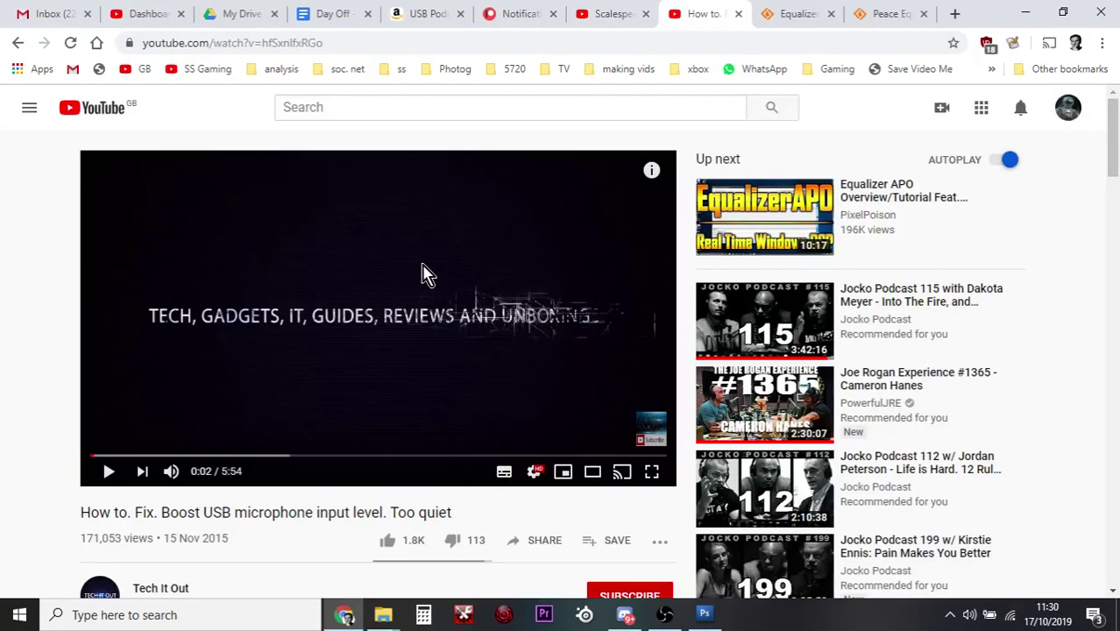
pyautogui.scroll(-1, 22, 353)
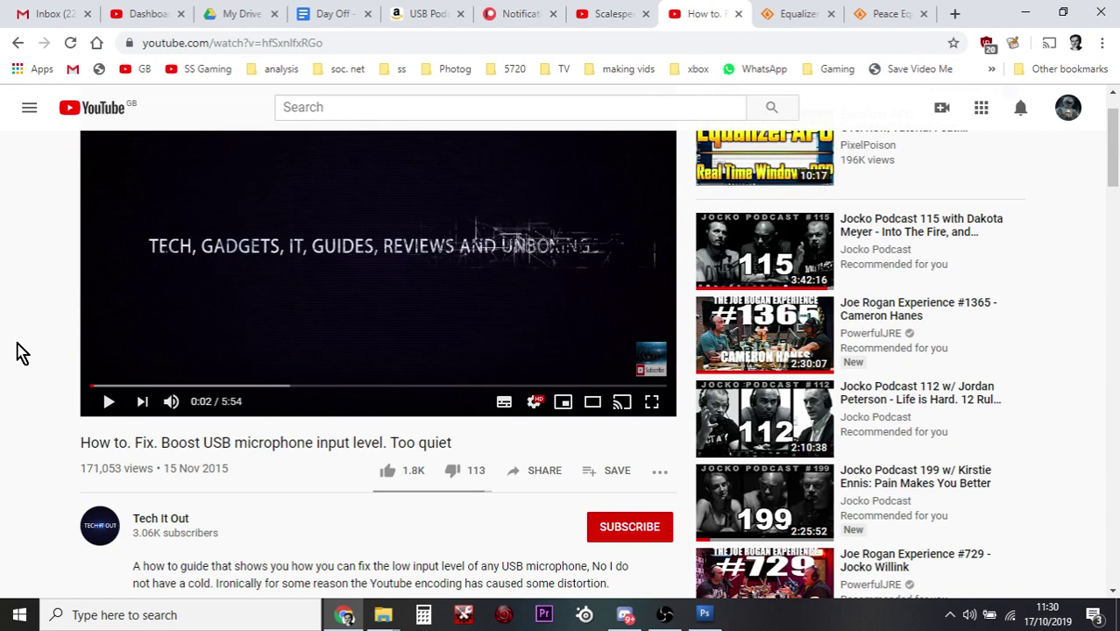
pyautogui.scroll(1, 40, 350)
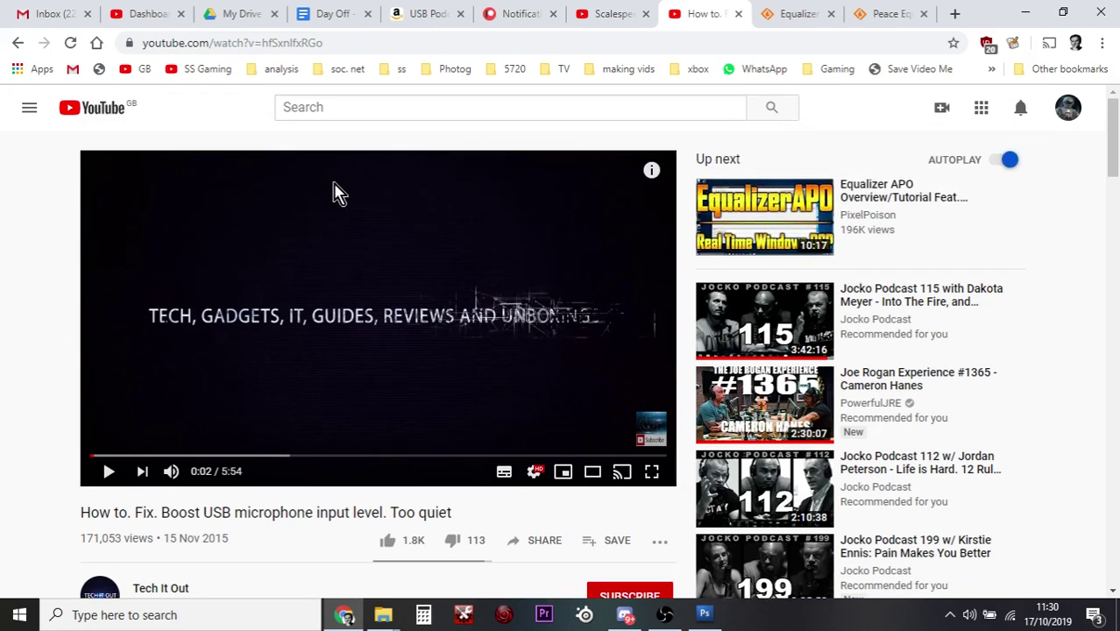
pyautogui.scroll(-2, 640, 185)
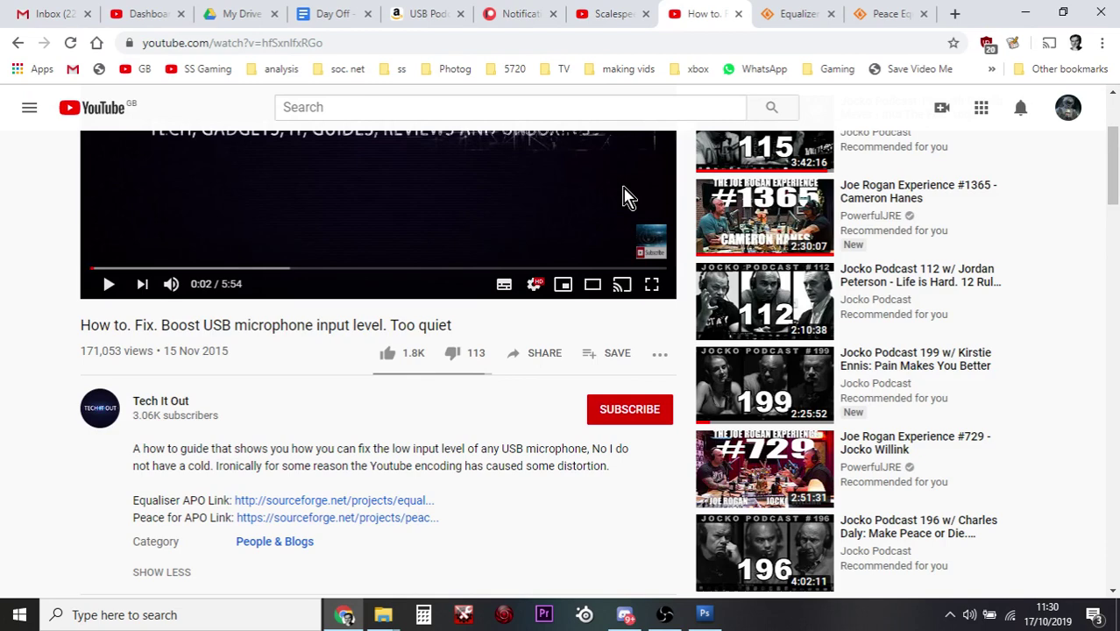
pyautogui.click(800, 15)
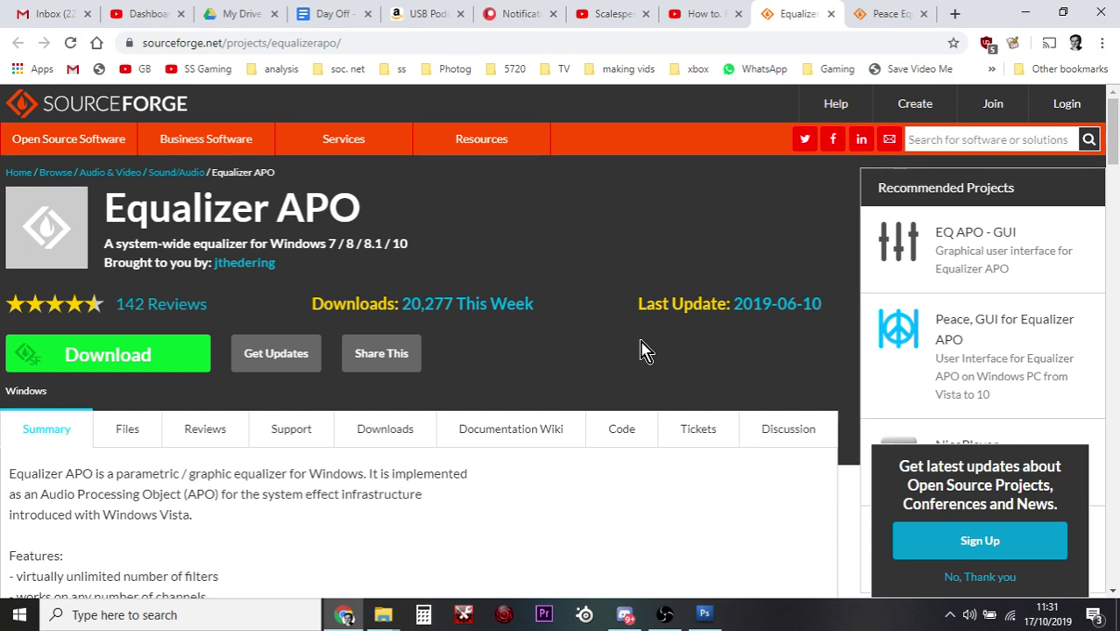
# - Switch to the Peace Equalizer project page in the 'Peace Eq' tab
pyautogui.click(881, 22)
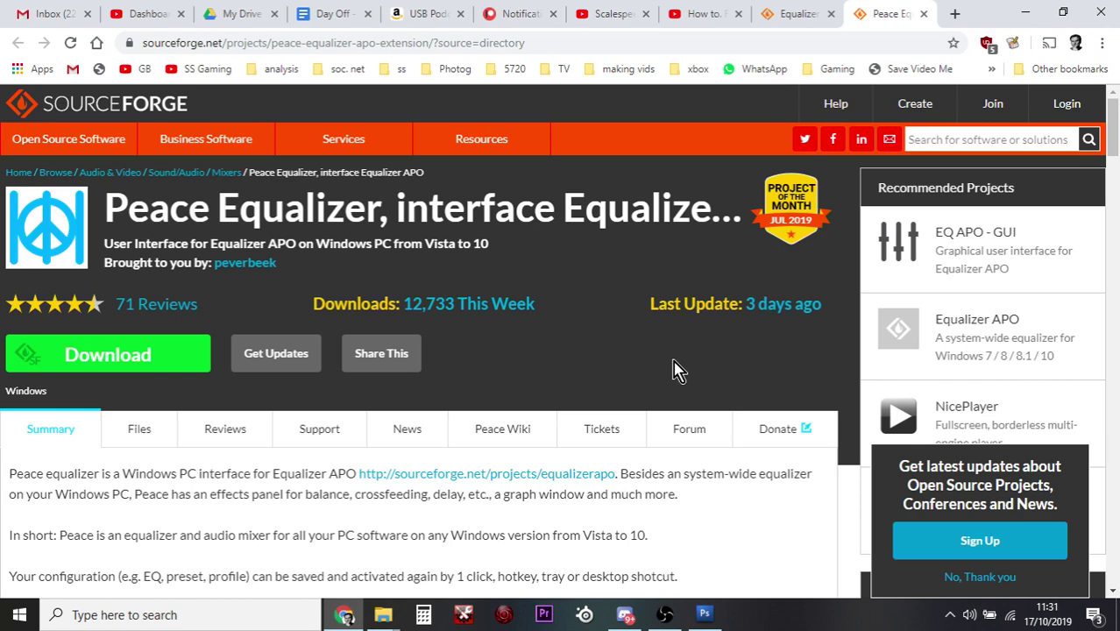
# - Minimize Chrome, OBS, Photoshop and the Explorer folders, then launch Peace from its desktop shortcut
pyautogui.click(1024, 16)
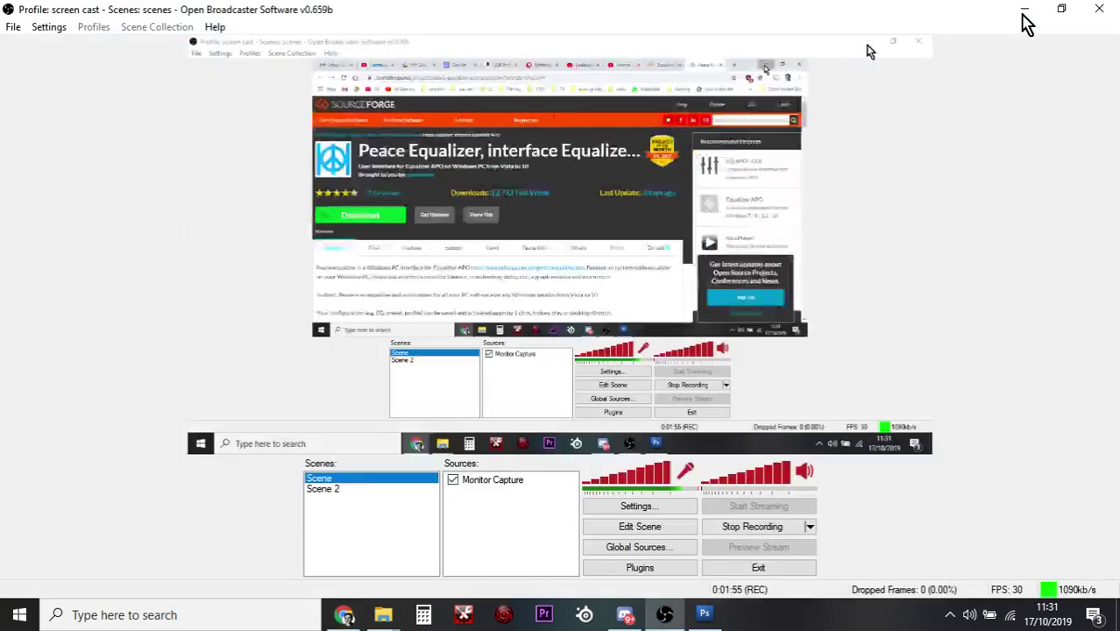
pyautogui.click(1020, 12)
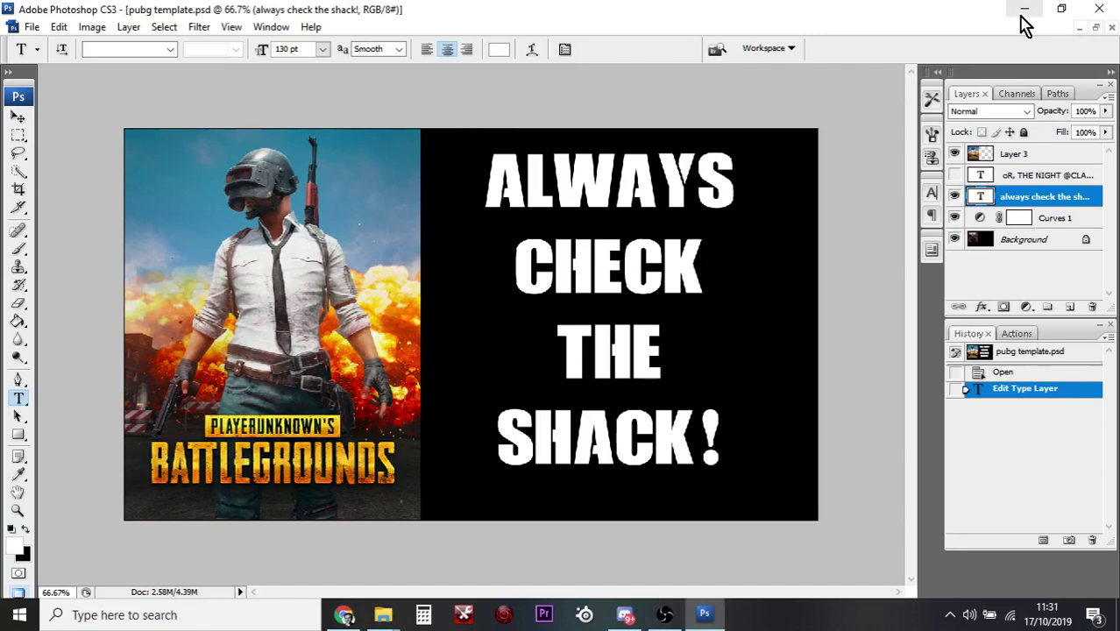
pyautogui.click(1022, 18)
pyautogui.click(1022, 20)
pyautogui.click(1022, 19)
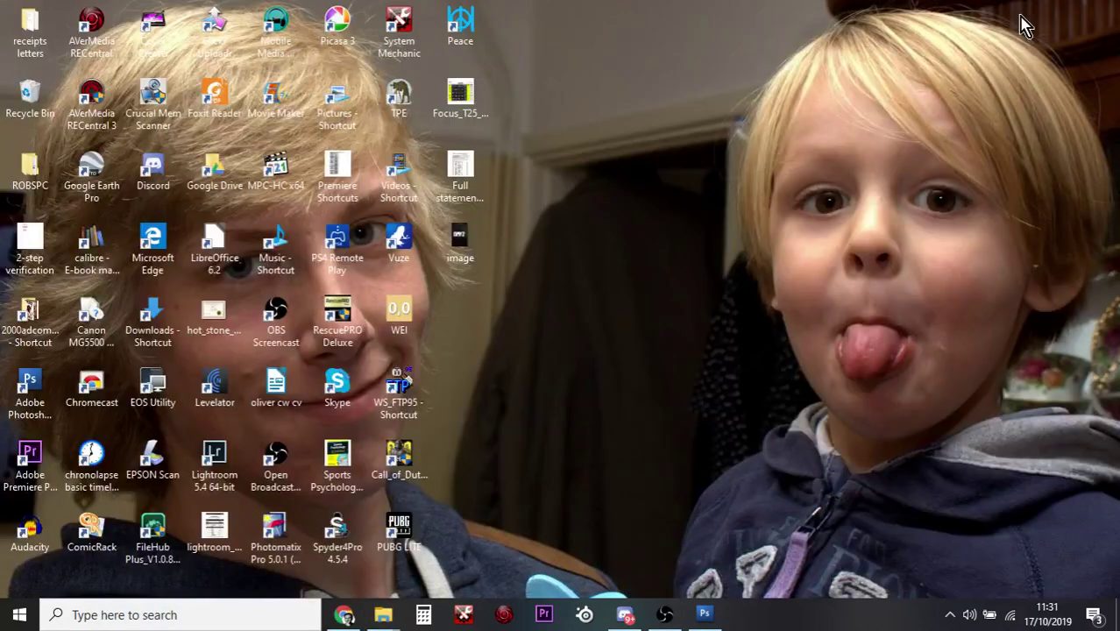
pyautogui.click(470, 35)
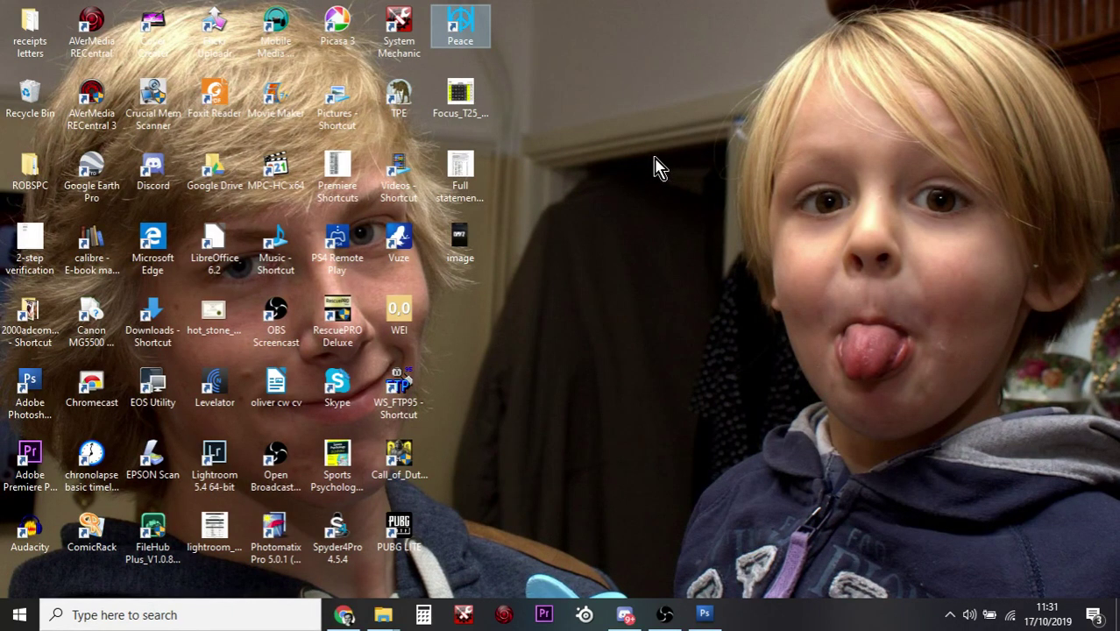
pyautogui.press('Return')
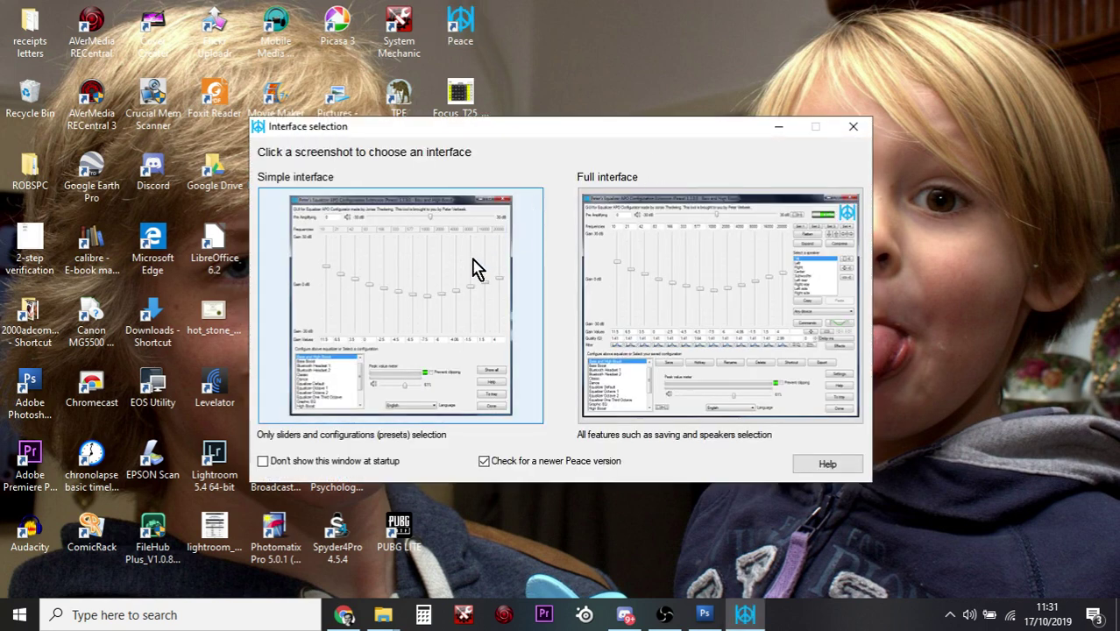
# - Pick an interface in the Interface selection window to open Peace's full equalizer with Bass Boost
pyautogui.click(715, 304)
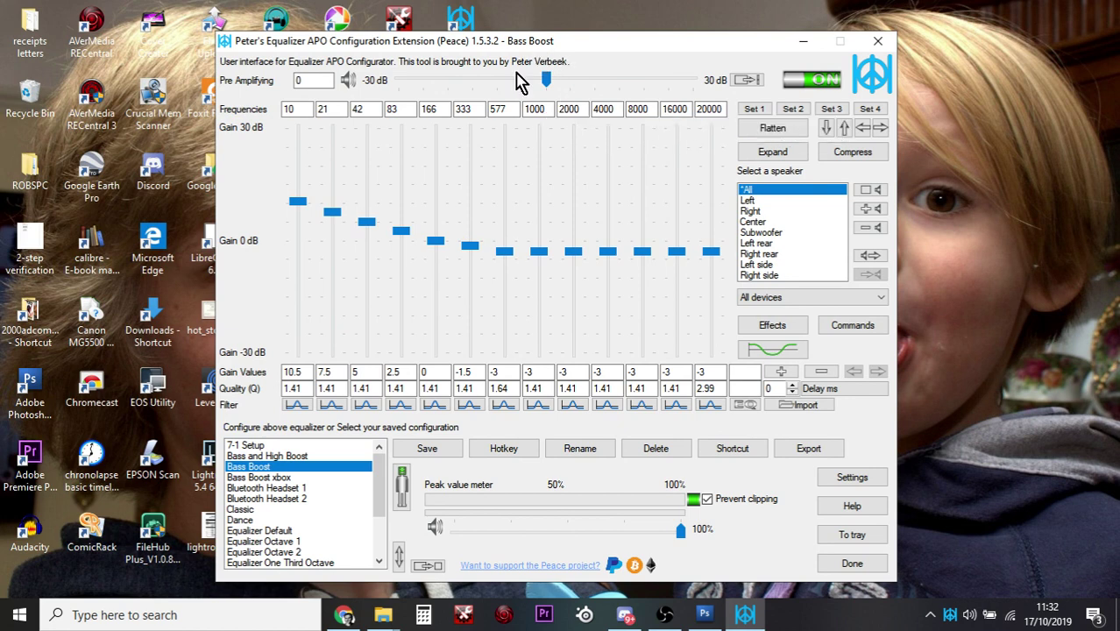
pyautogui.moveTo(546, 82)
# - Set the Bass Boost configuration's Pre Amplifying level to 1 dB
pyautogui.moveTo(550, 88)
pyautogui.mouseDown()
pyautogui.moveTo(409, 93)
pyautogui.moveTo(699, 87)
pyautogui.moveTo(550, 94)
pyautogui.mouseUp()
# - Raise Pre Amplifying as high as 11 dB, then settle it back at 0.5 dB
pyautogui.scroll(1, 611, 85)
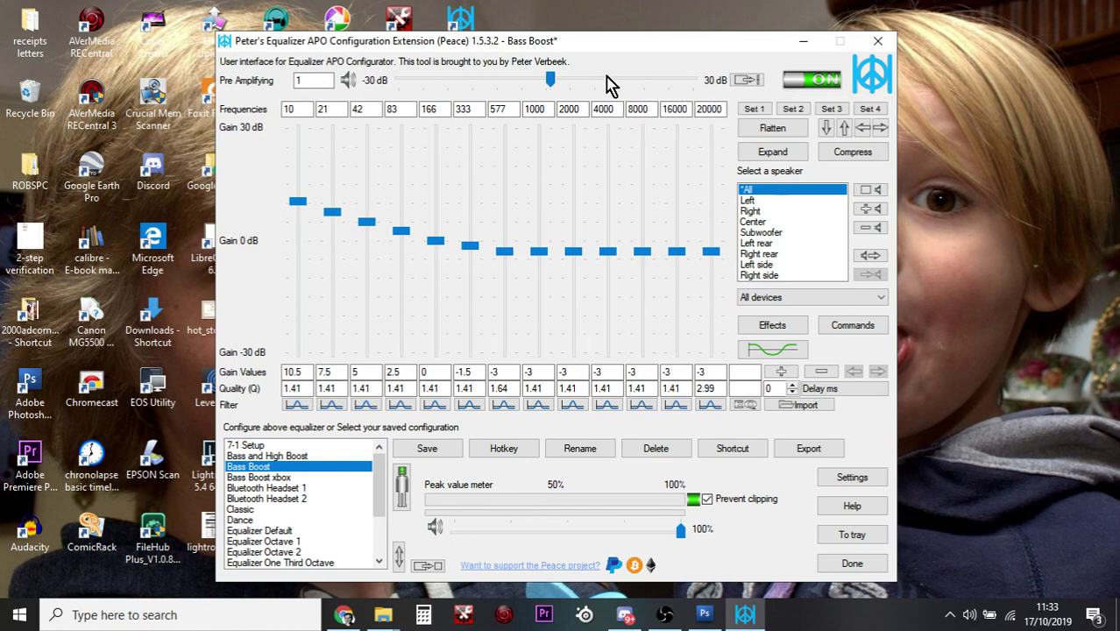
pyautogui.moveTo(551, 83)
pyautogui.mouseDown()
pyautogui.moveTo(649, 85)
pyautogui.moveTo(526, 83)
pyautogui.moveTo(549, 85)
pyautogui.mouseUp()
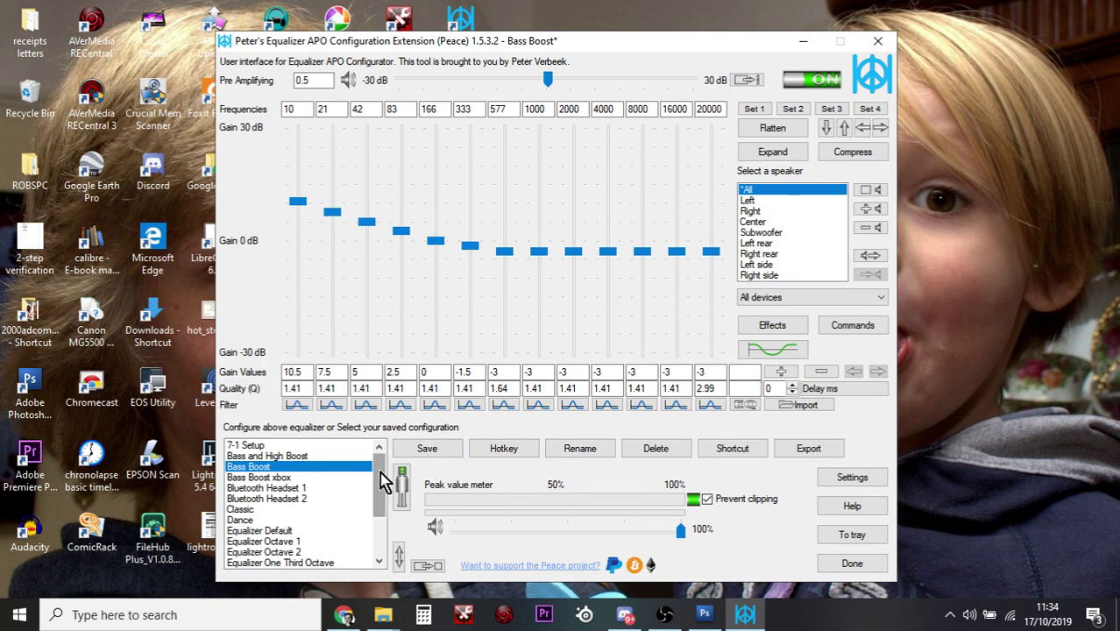
pyautogui.moveTo(383, 481)
pyautogui.mouseDown()
pyautogui.moveTo(387, 529)
pyautogui.moveTo(380, 458)
pyautogui.mouseUp()
# - Activate the Classic configuration, confirming the prompt and discarding the Bass Boost changes
pyautogui.click(241, 510)
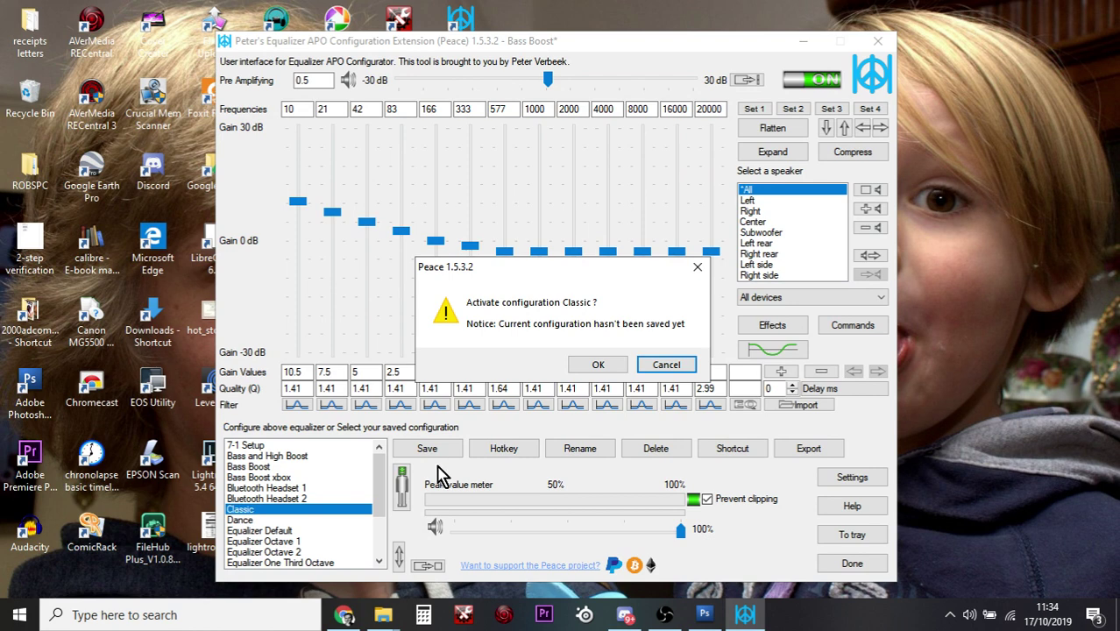
pyautogui.click(613, 366)
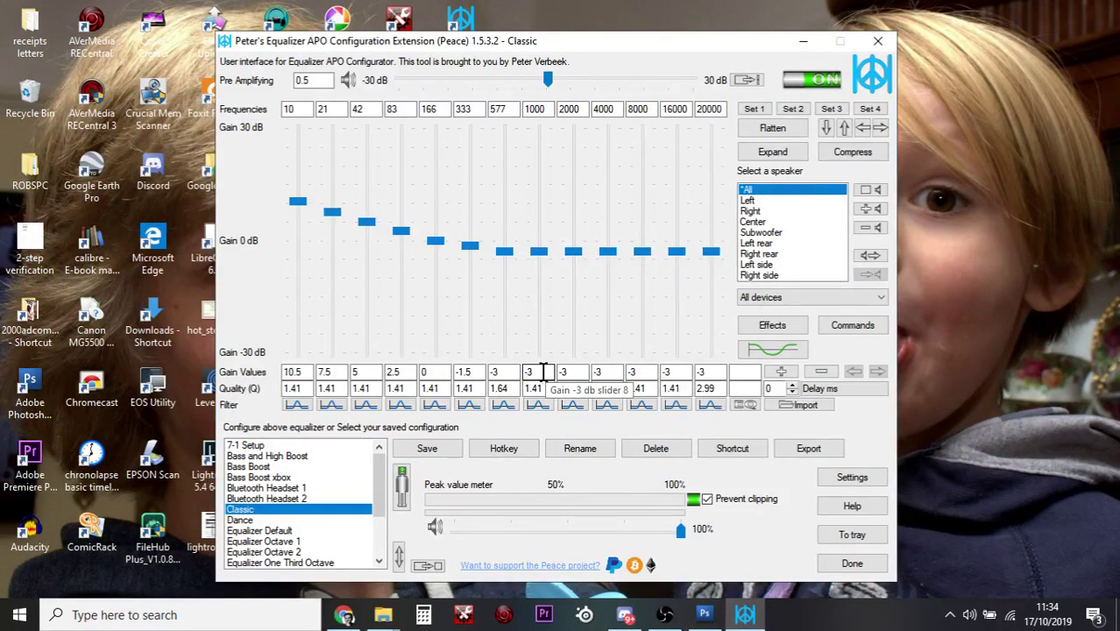
pyautogui.hotkey('alt', 'F4')
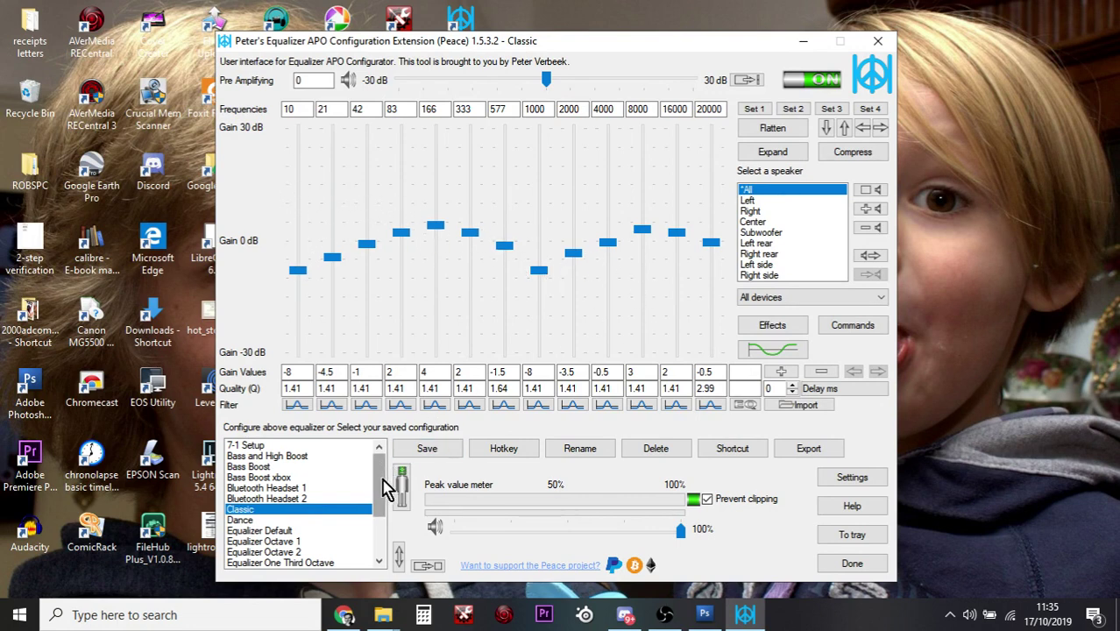
# - Load Bass Boost, try the Radio preset, then reload Bass Boost as the active configuration
pyautogui.click(263, 468)
pyautogui.hotkey('alt', 'F4')
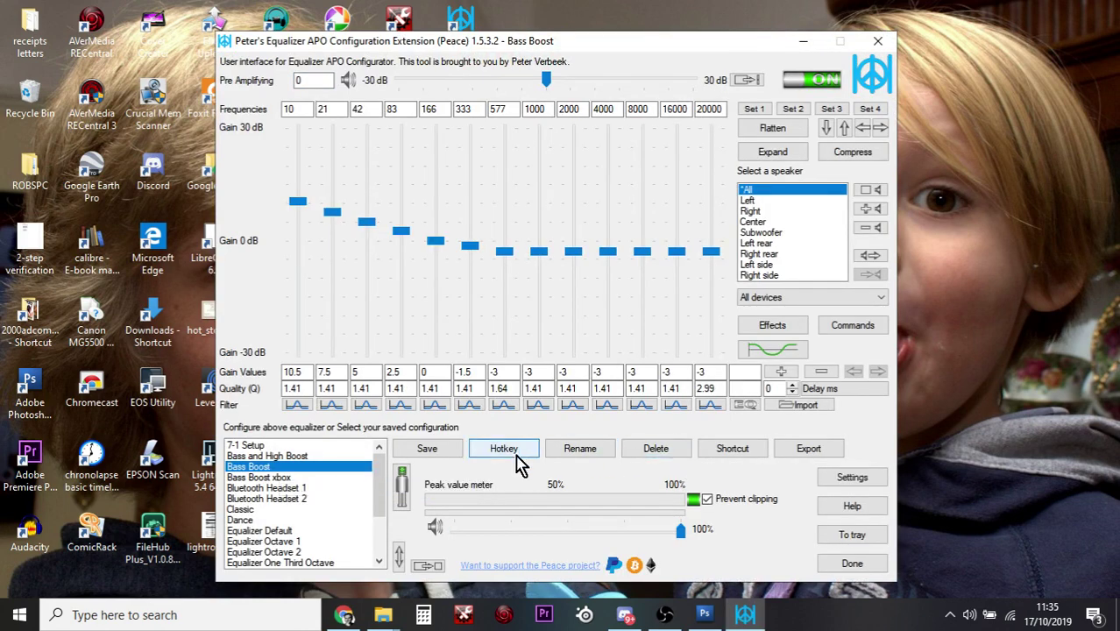
pyautogui.scroll(-2, 383, 511)
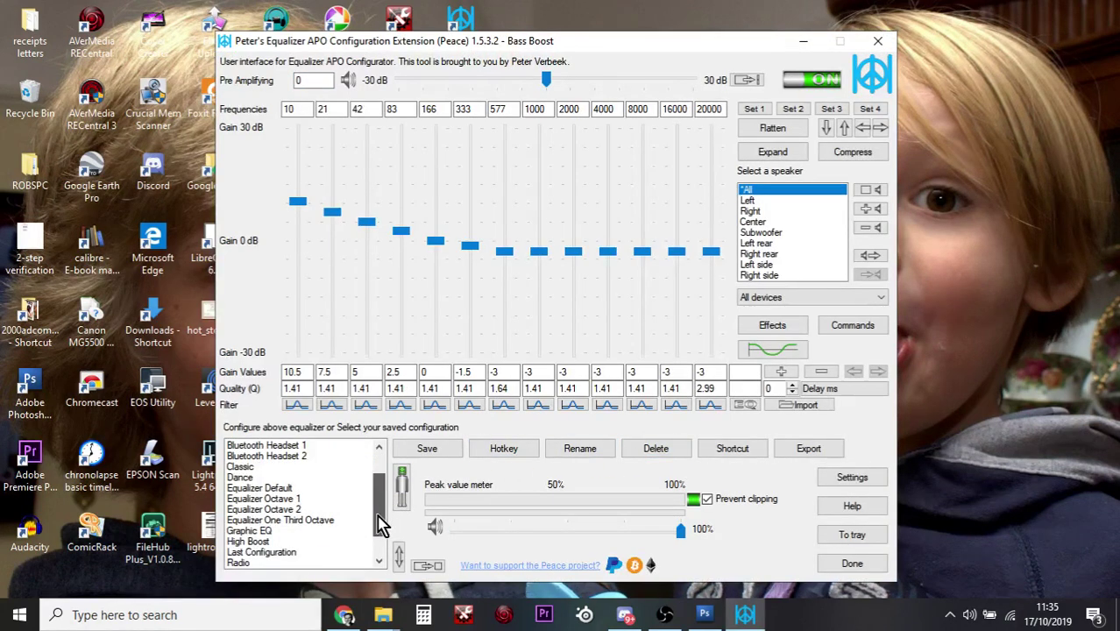
pyautogui.click(251, 565)
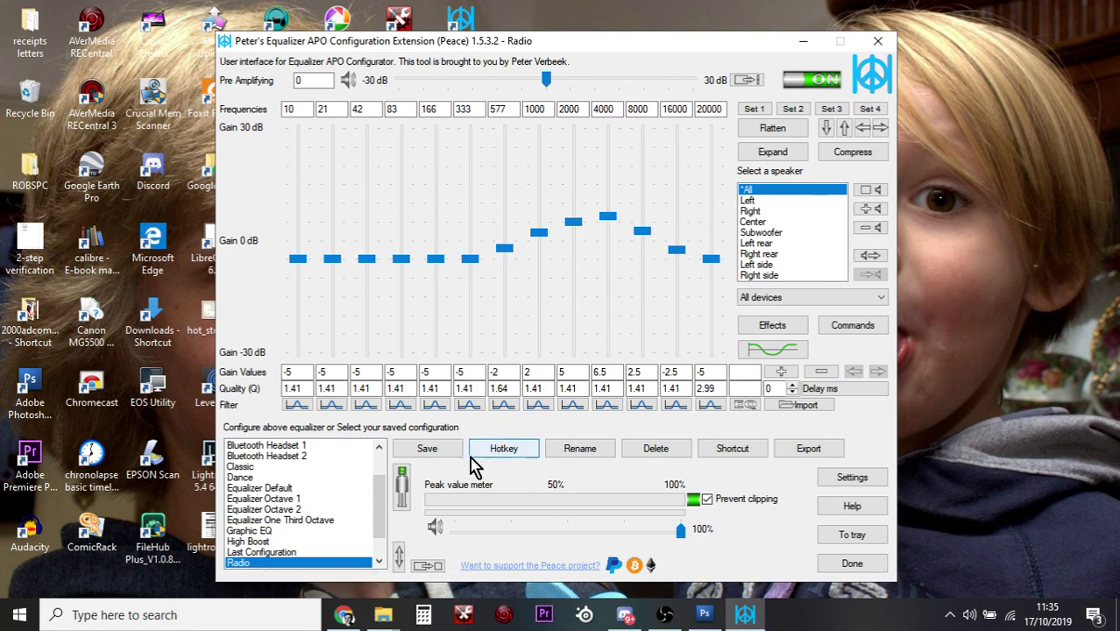
pyautogui.moveTo(387, 518); pyautogui.dragTo(383, 493)
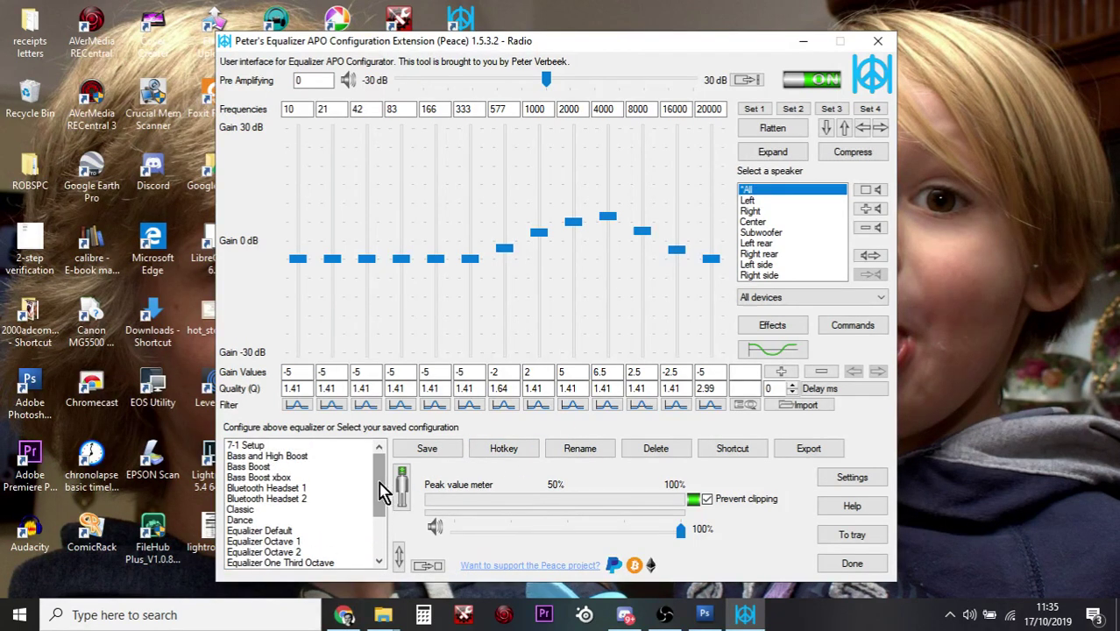
pyautogui.click(273, 468)
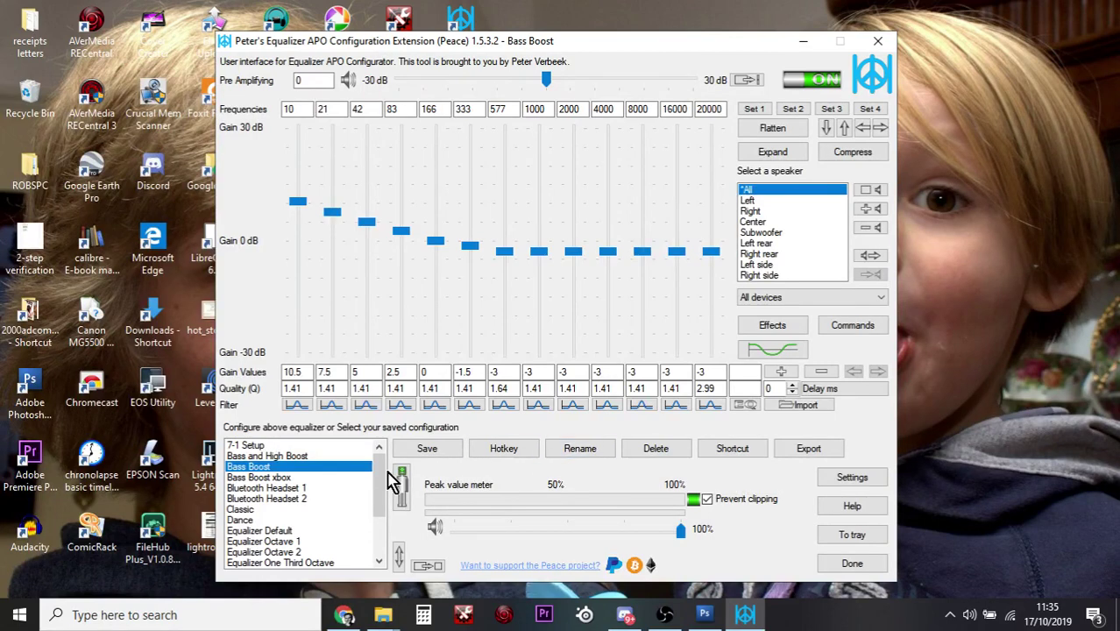
# - Load the Bass Boost xbox configuration and close the Peace equalizer window
pyautogui.click(264, 480)
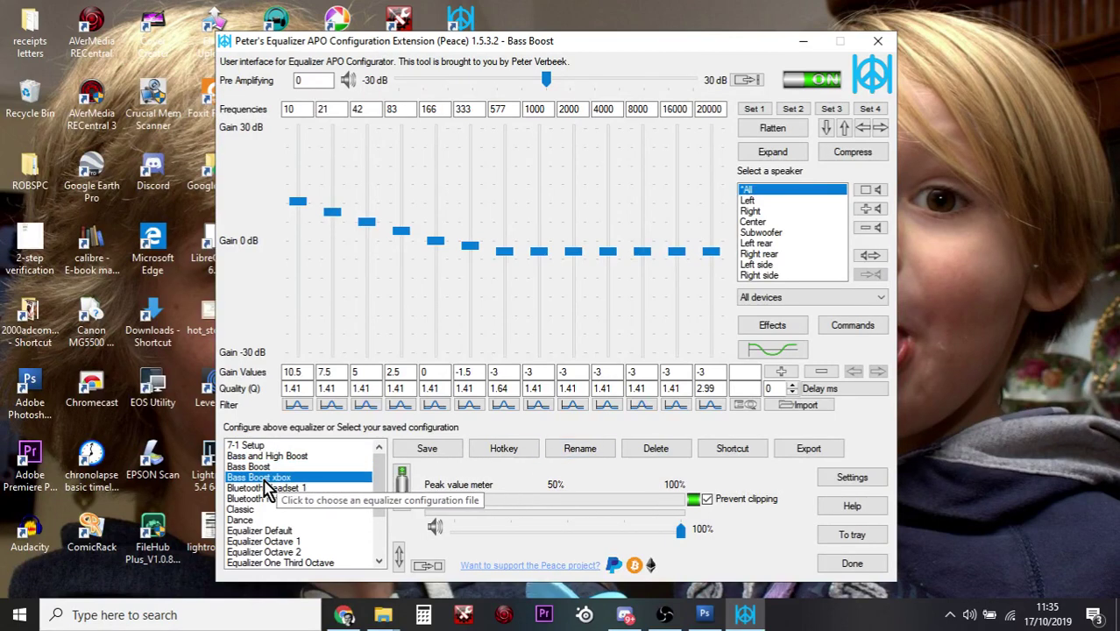
pyautogui.hotkey('alt', 'F4')
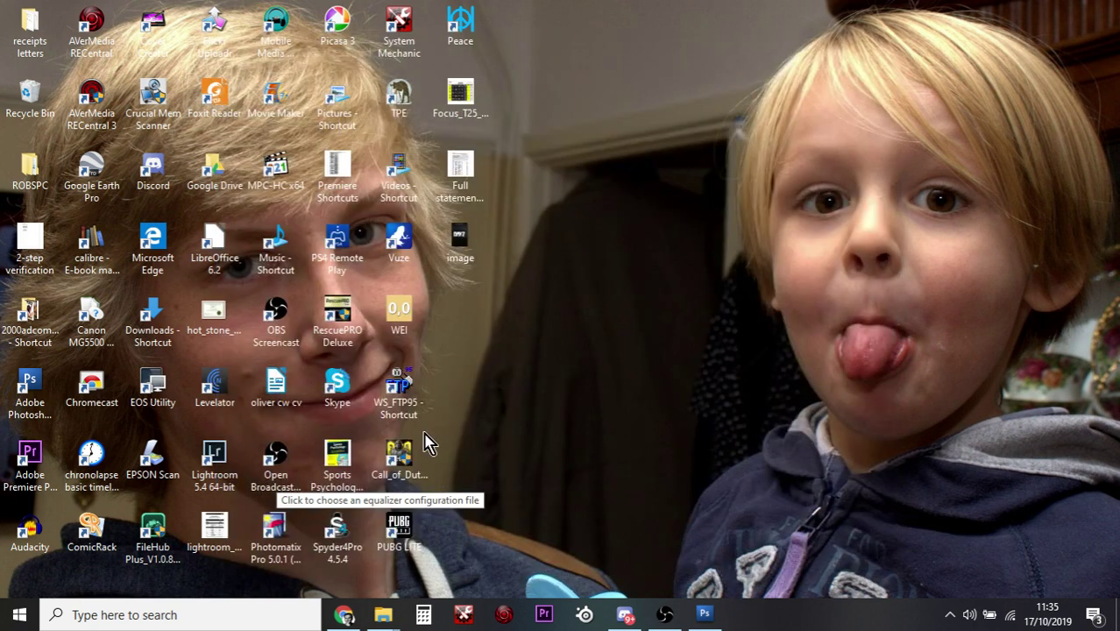